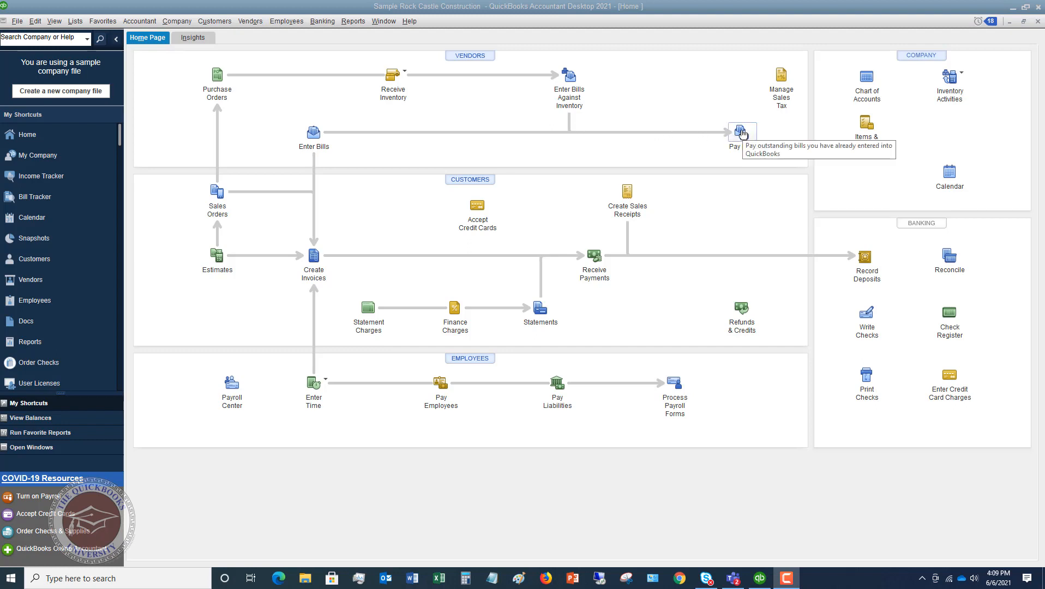
Open the Pay Bills window and show all bills regardless of due date.
left_click(252, 24)
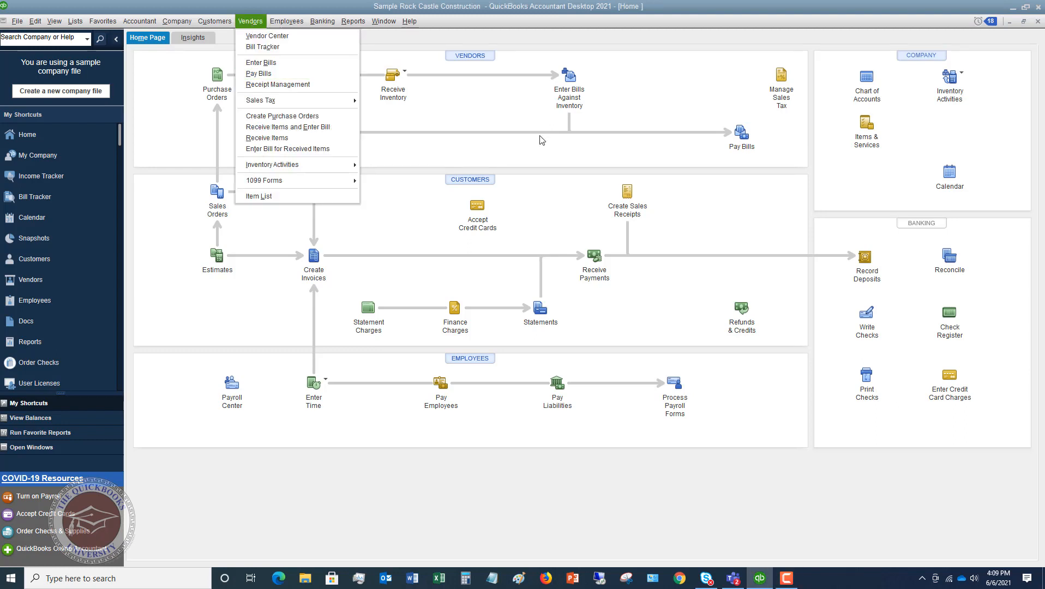
left_click(586, 148)
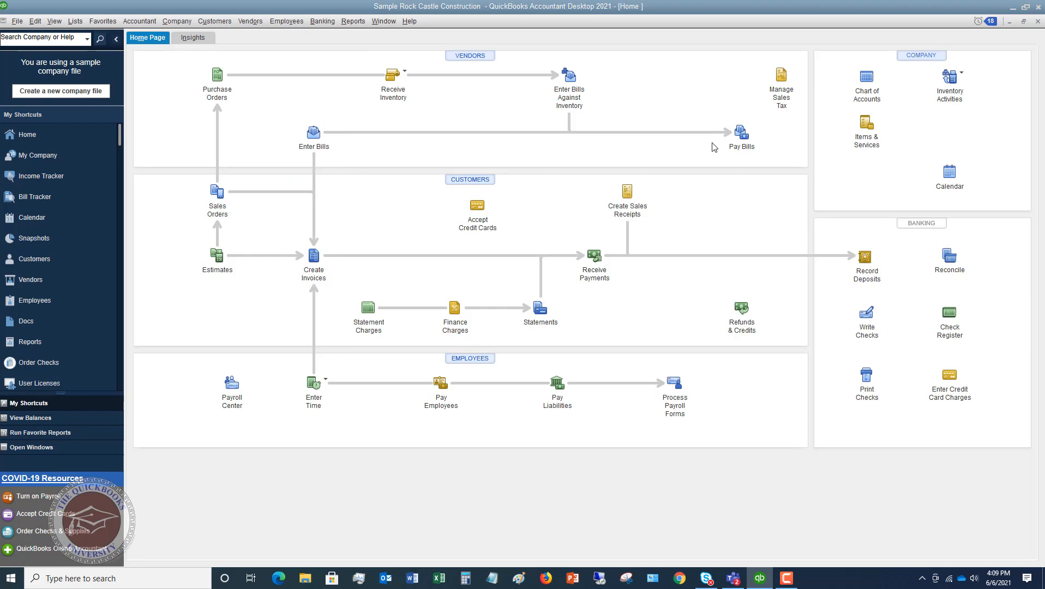
left_click(739, 136)
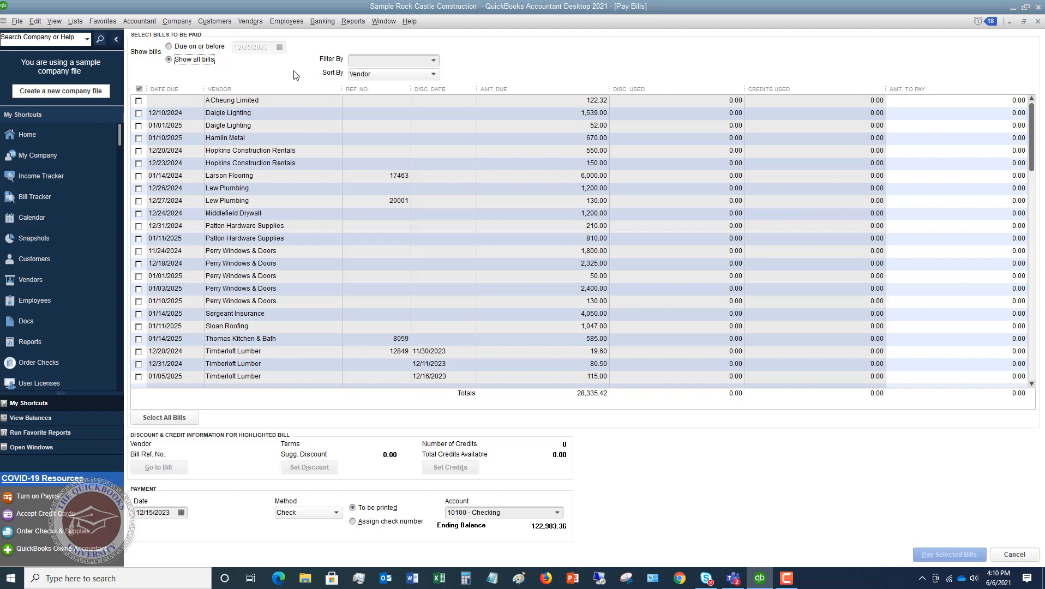
left_click(169, 47)
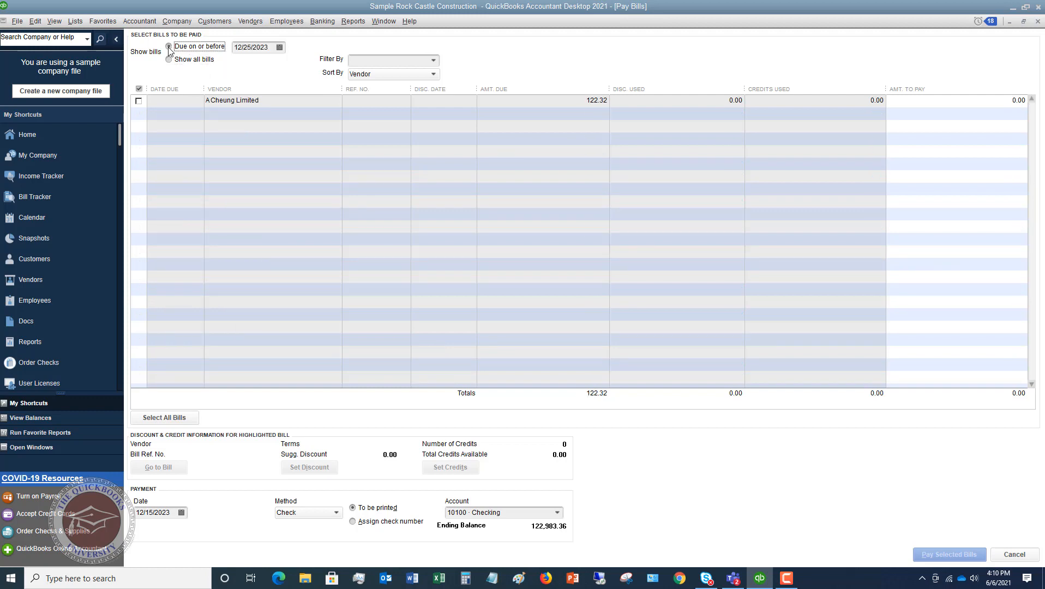
left_click(169, 60)
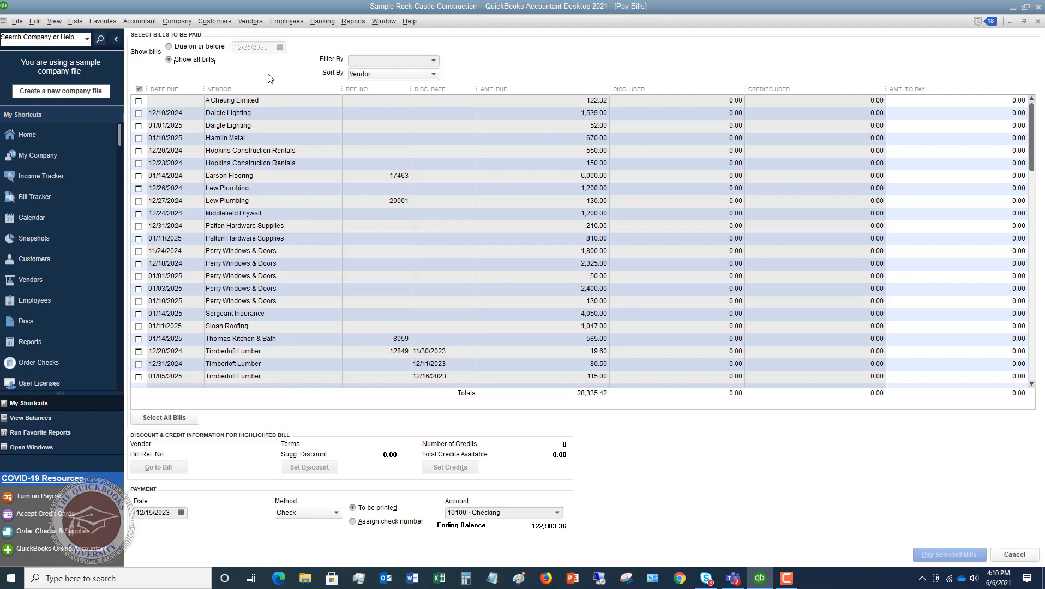
Look through the vendor filter choices and filter the bill list by All vendors.
left_click(434, 61)
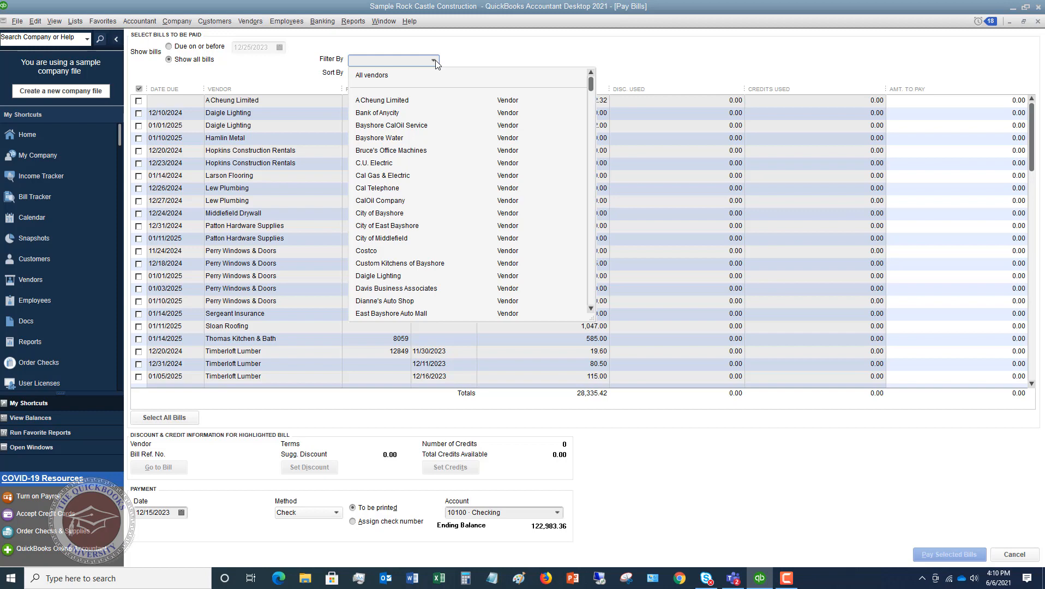
left_click(591, 301)
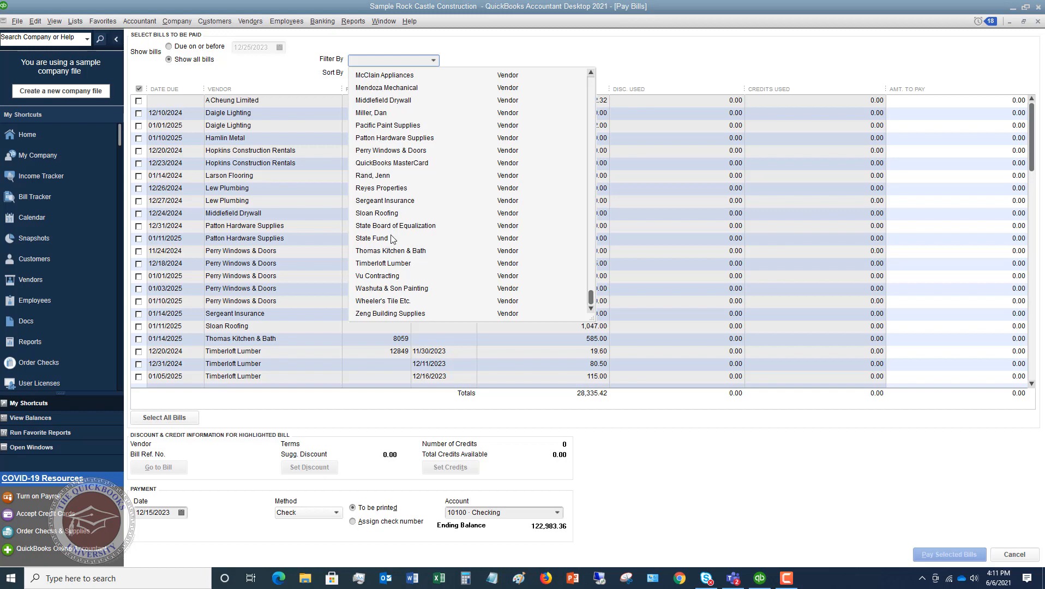
left_click(591, 91)
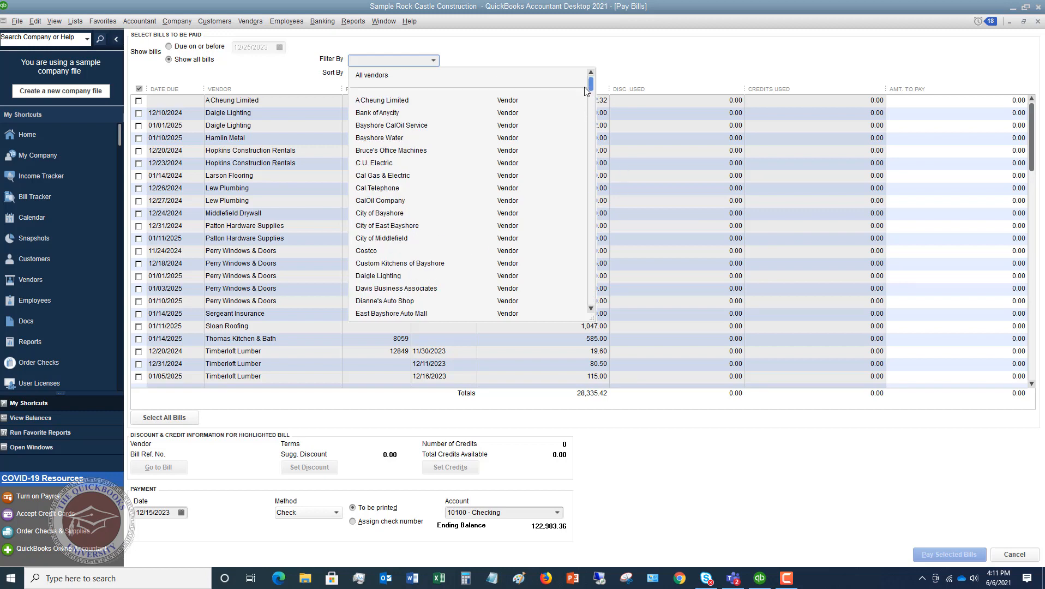
left_click(382, 61)
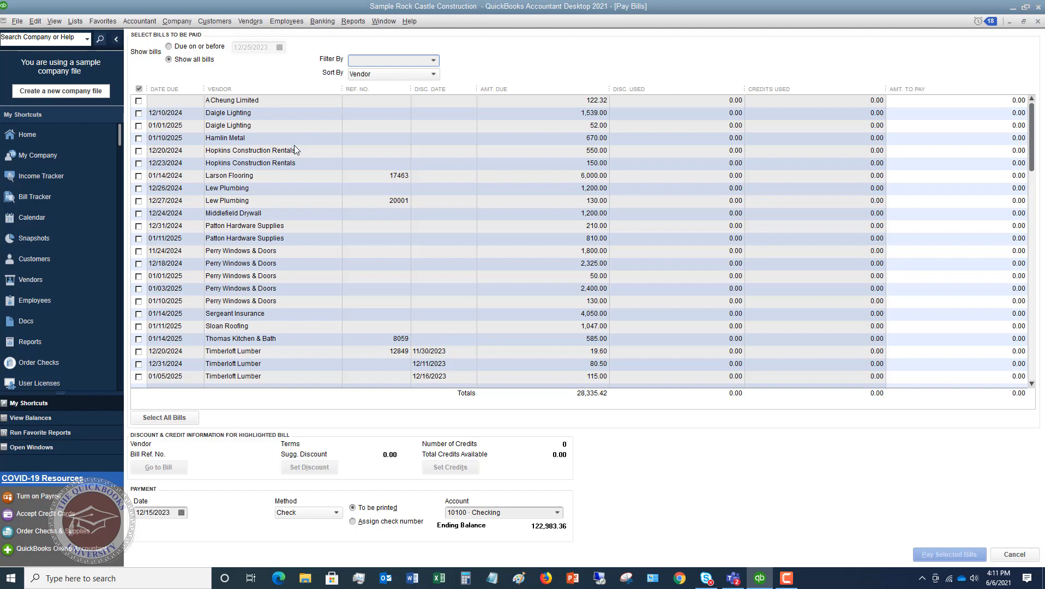
left_click(435, 75)
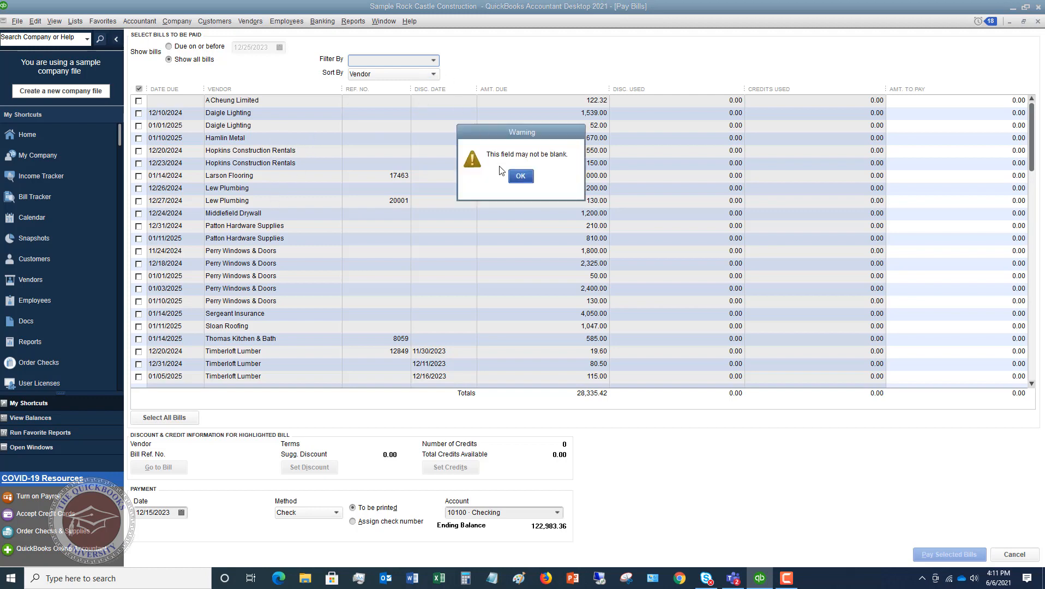
left_click(521, 176)
left_click(433, 60)
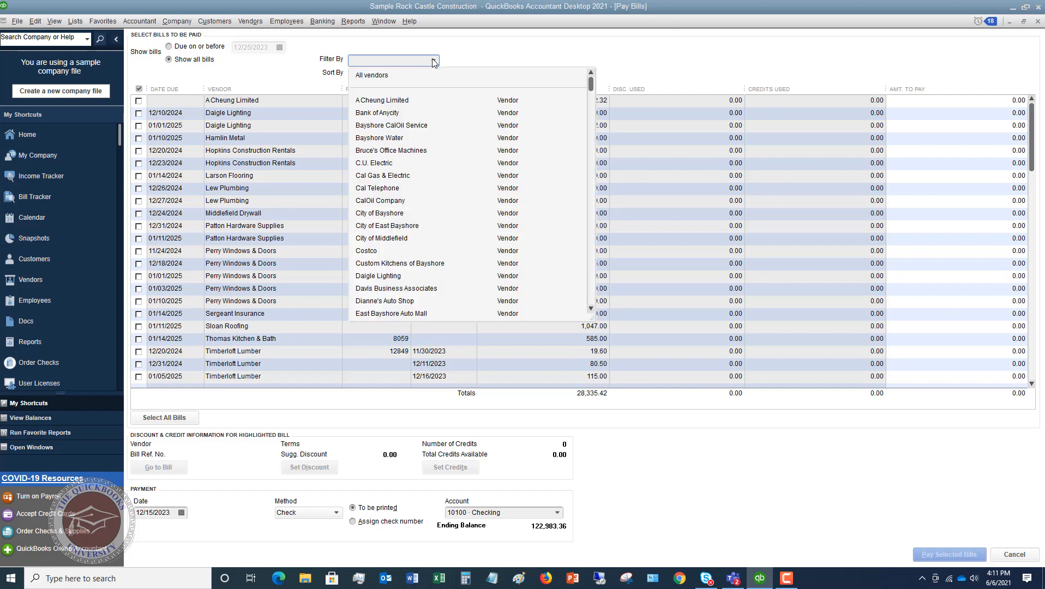
left_click(388, 70)
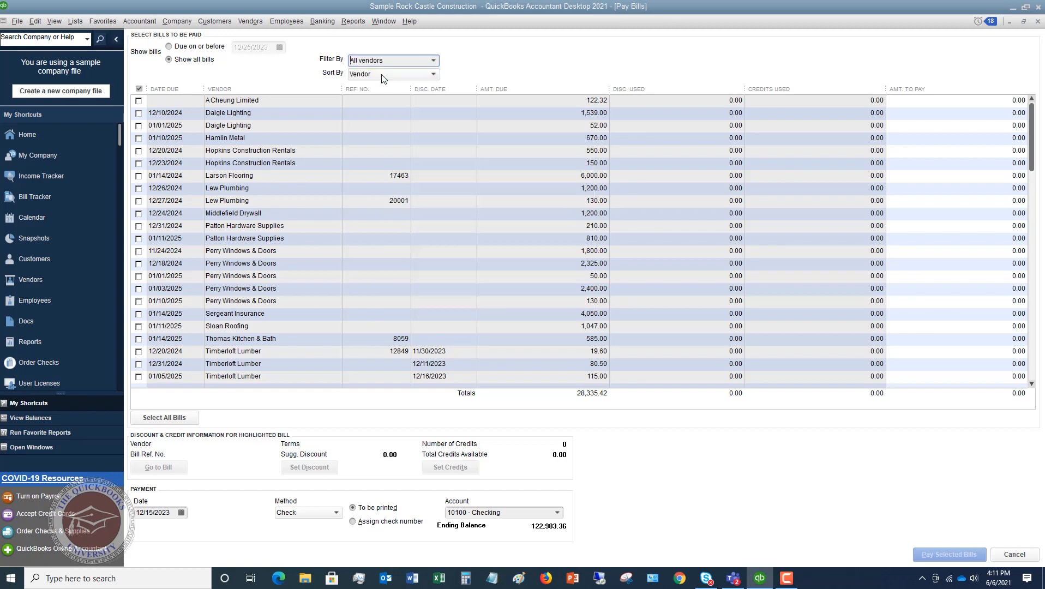
Sort the list of bills to be paid by Due Date.
left_click(434, 75)
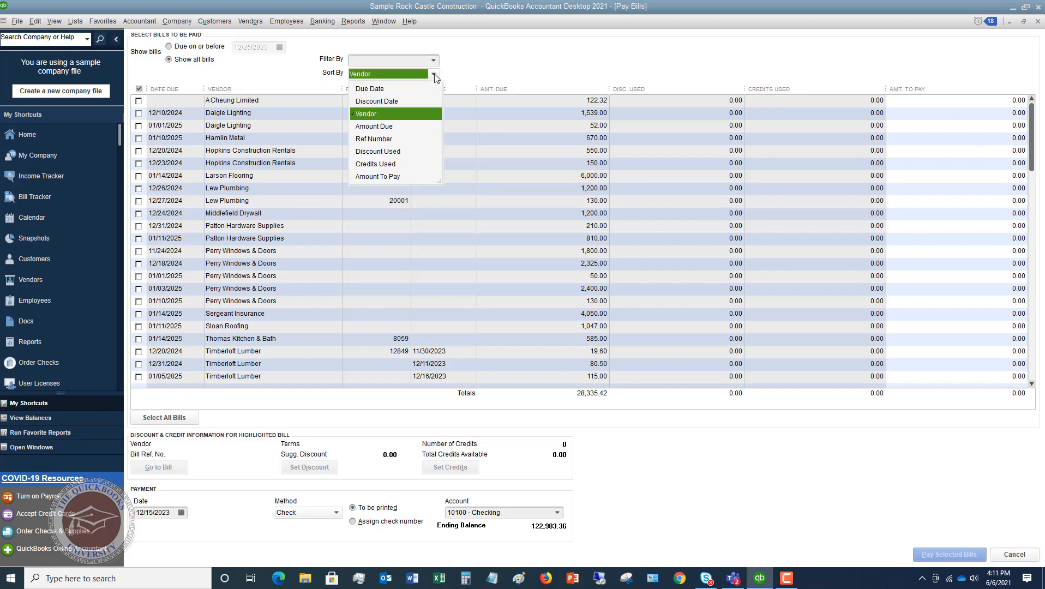
left_click(378, 89)
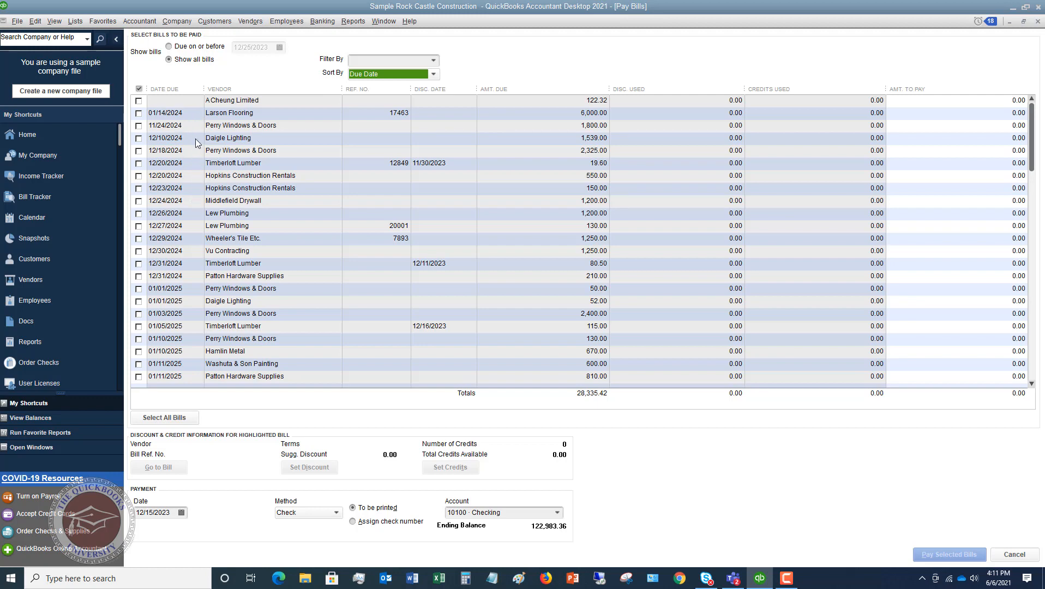
left_click(433, 75)
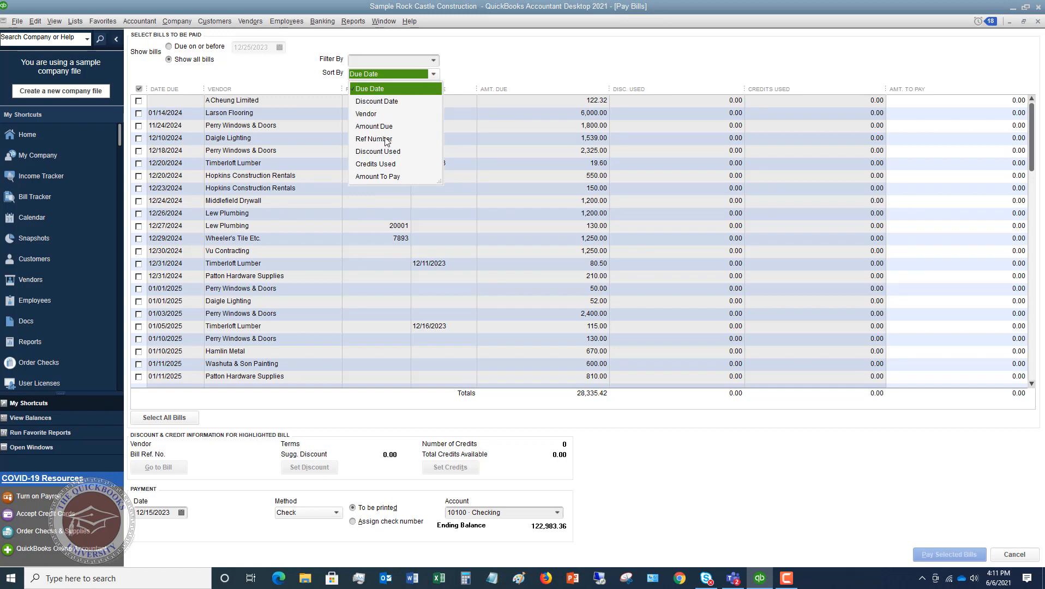
left_click(405, 89)
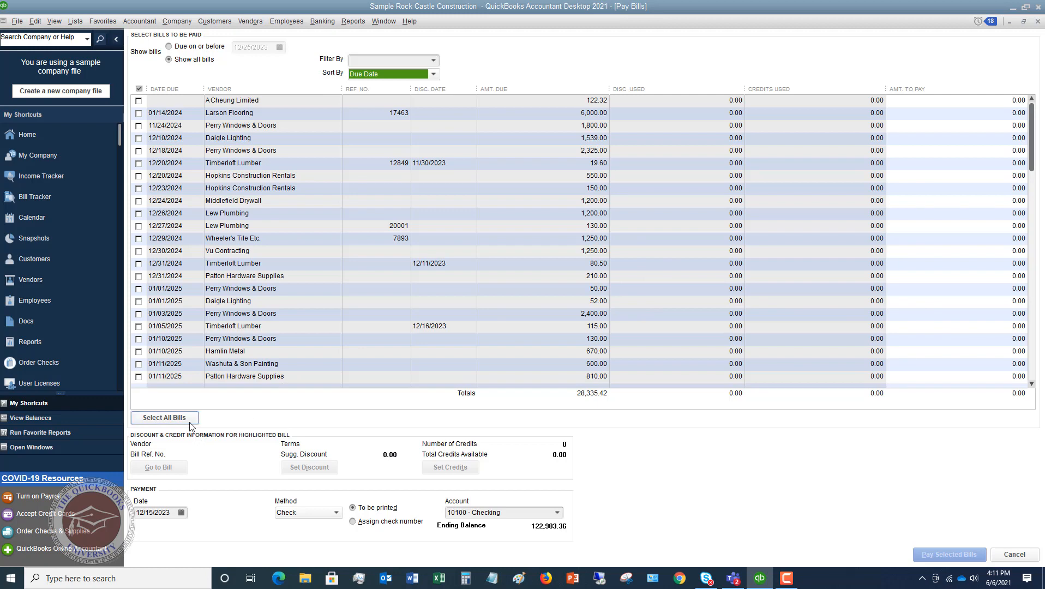
Open the original Larson Flooring bill from the payment list to review its details, and close it.
left_click(214, 114)
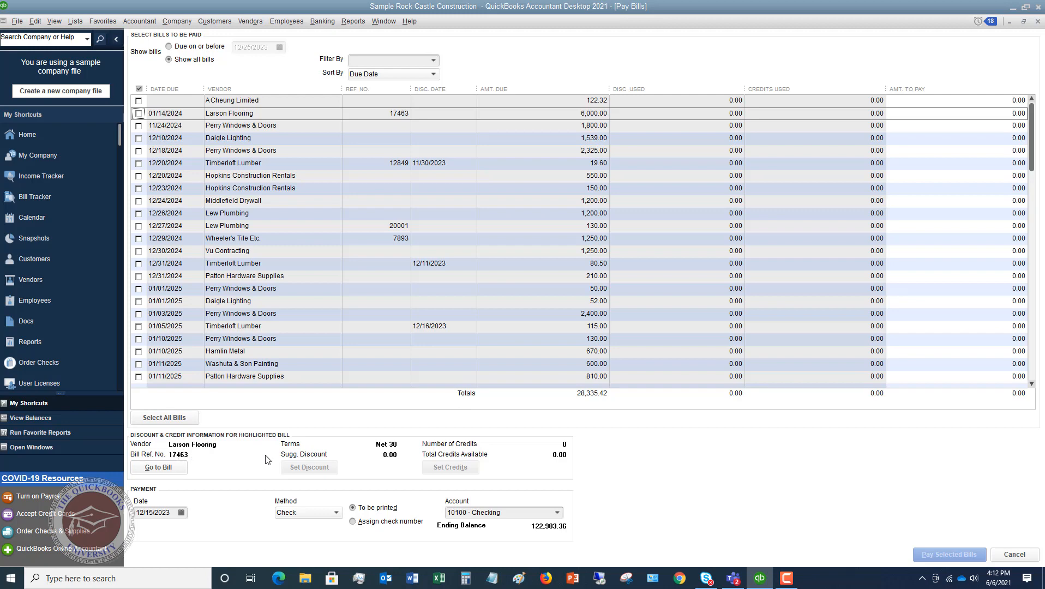
left_click(171, 468)
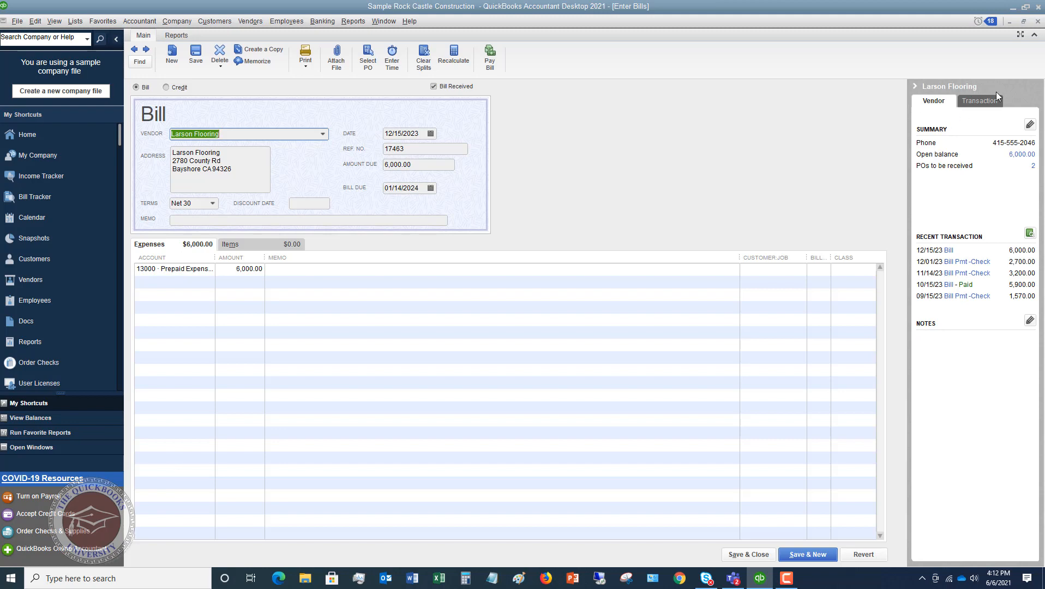
left_click(1038, 22)
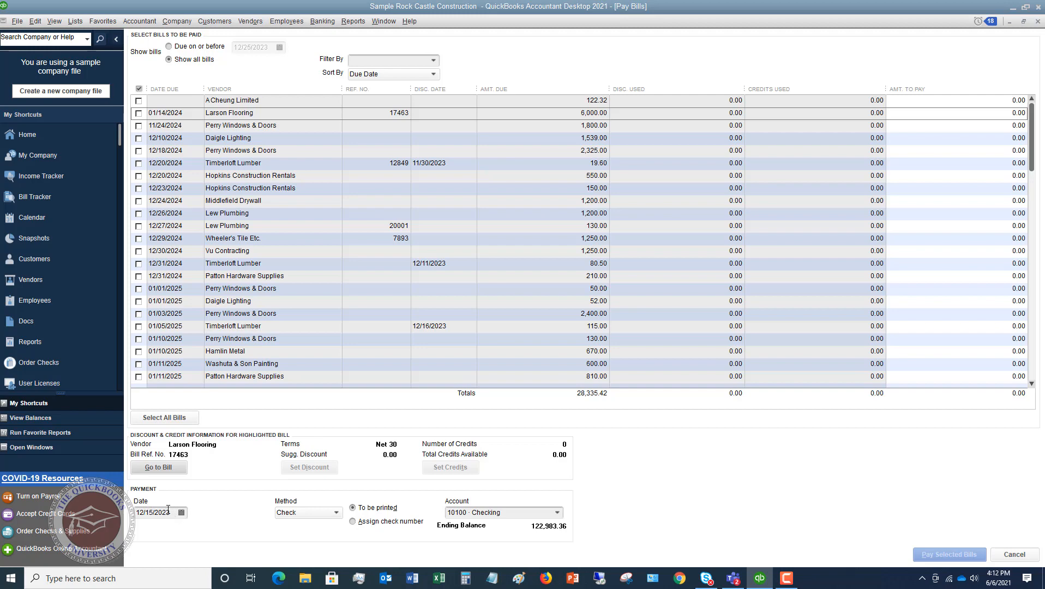
Try Online Bank Pmt as the payment method and switch the method back to Check.
left_click(336, 514)
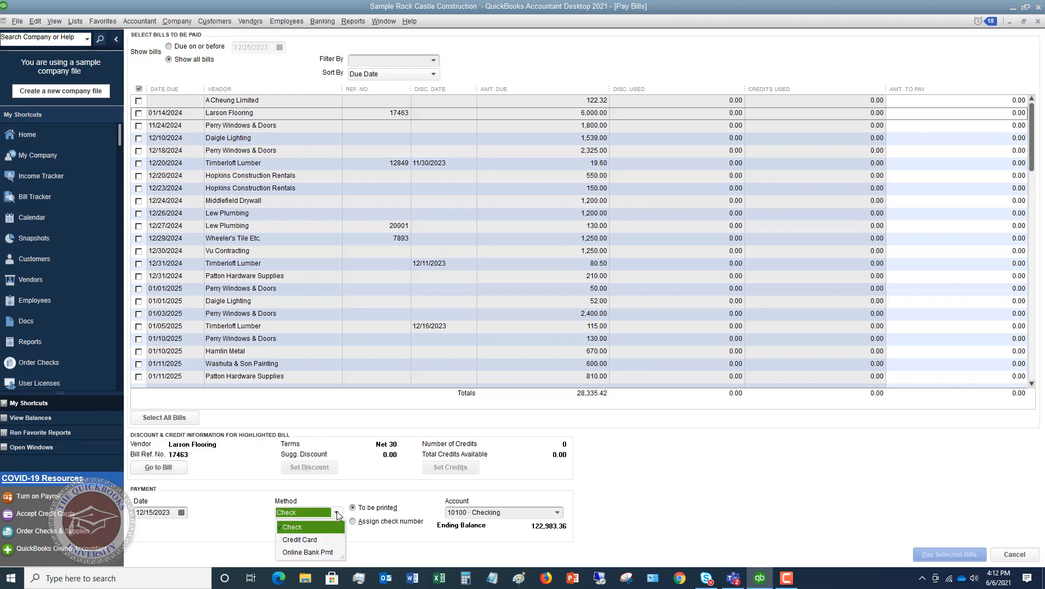
left_click(306, 553)
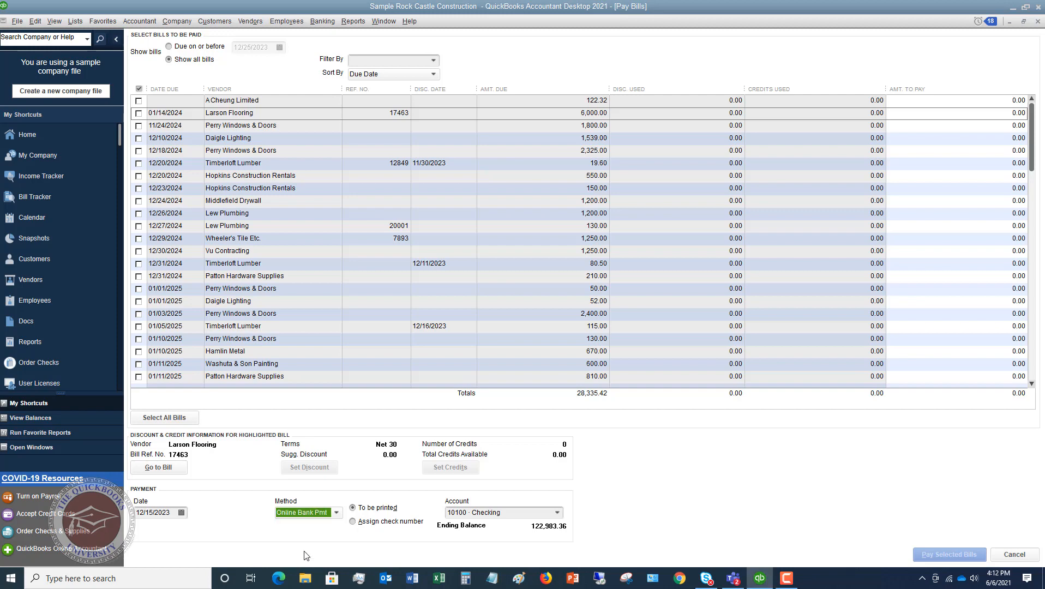
left_click(336, 513)
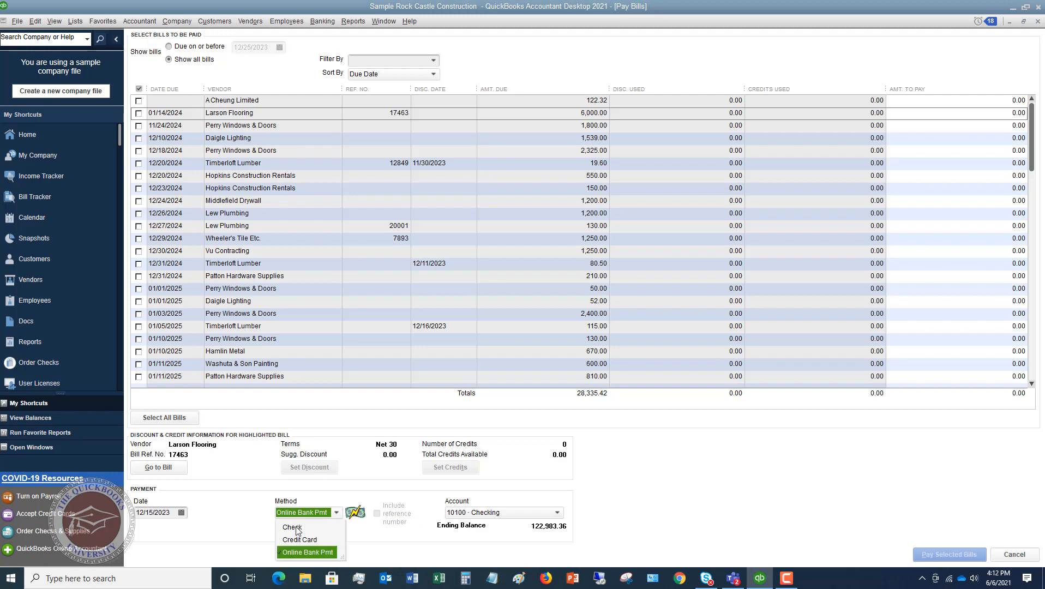
left_click(297, 530)
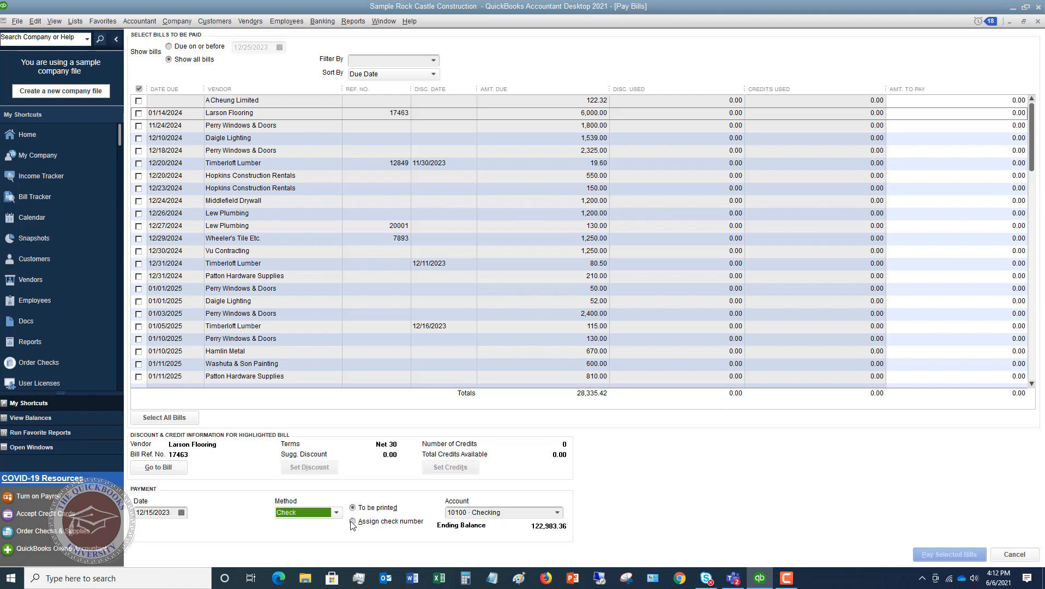
left_click(337, 514)
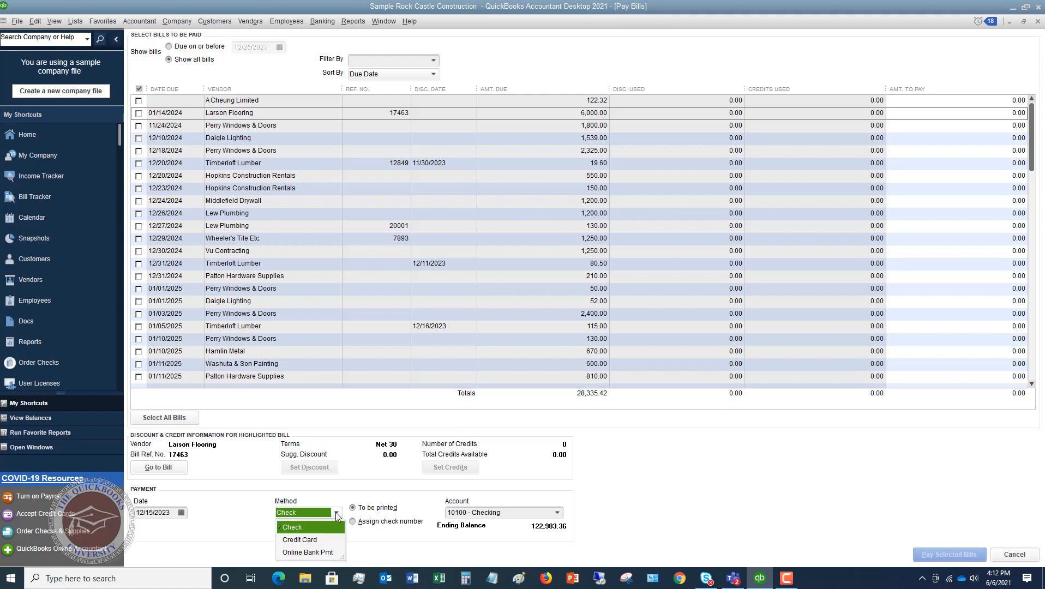
left_click(301, 555)
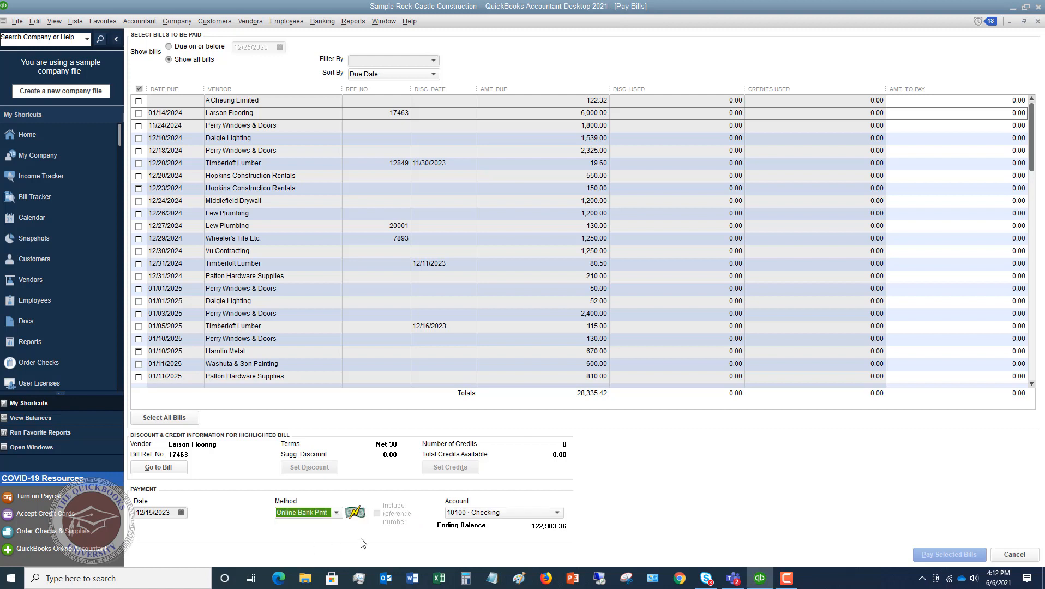
left_click(336, 514)
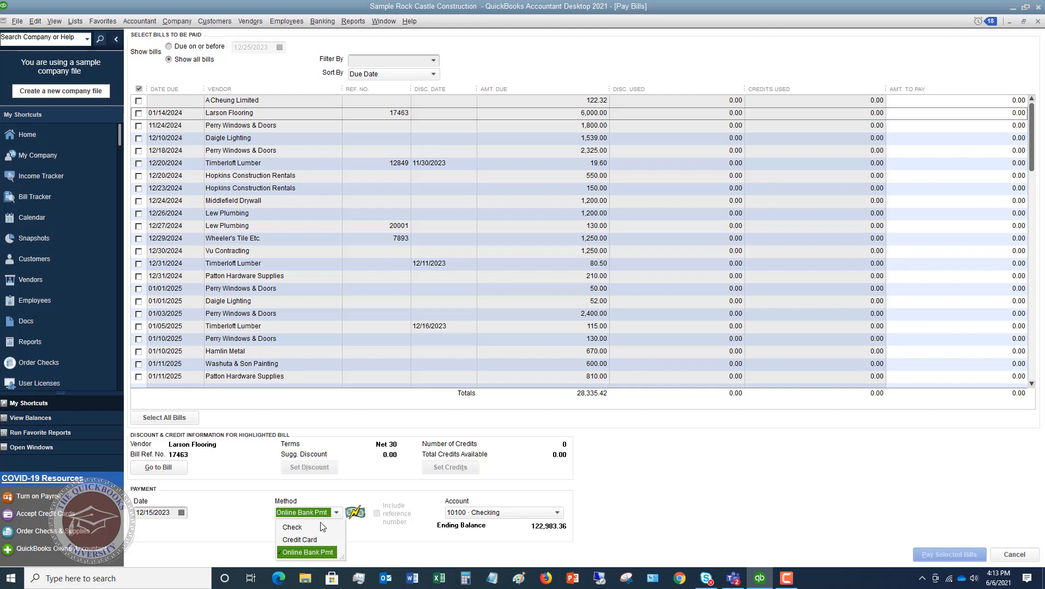
left_click(299, 531)
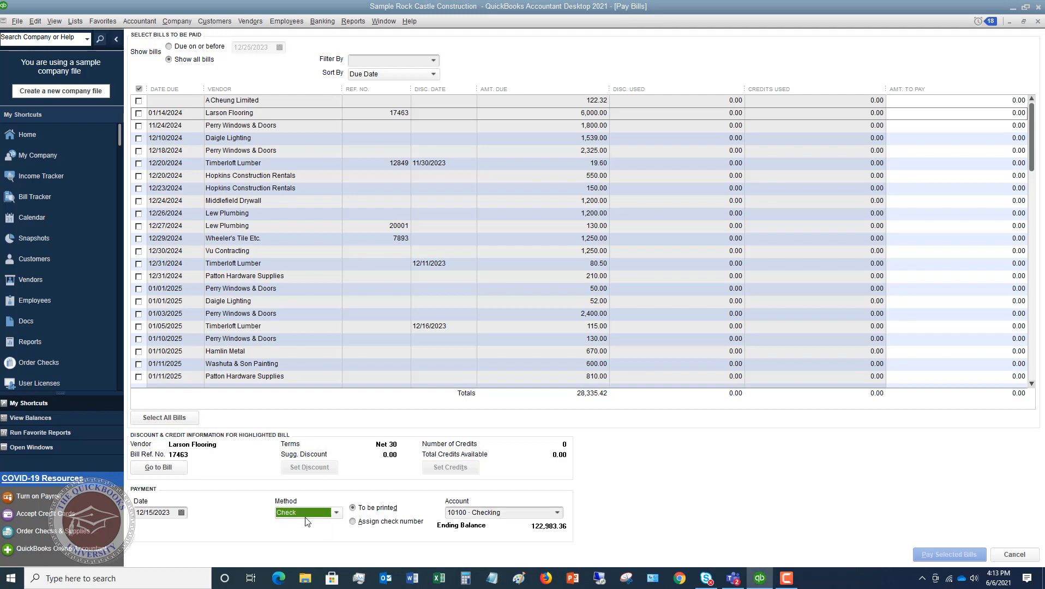
Set the check payments to Assign check number and pay from the 10100 Checking account.
left_click(354, 522)
left_click(558, 512)
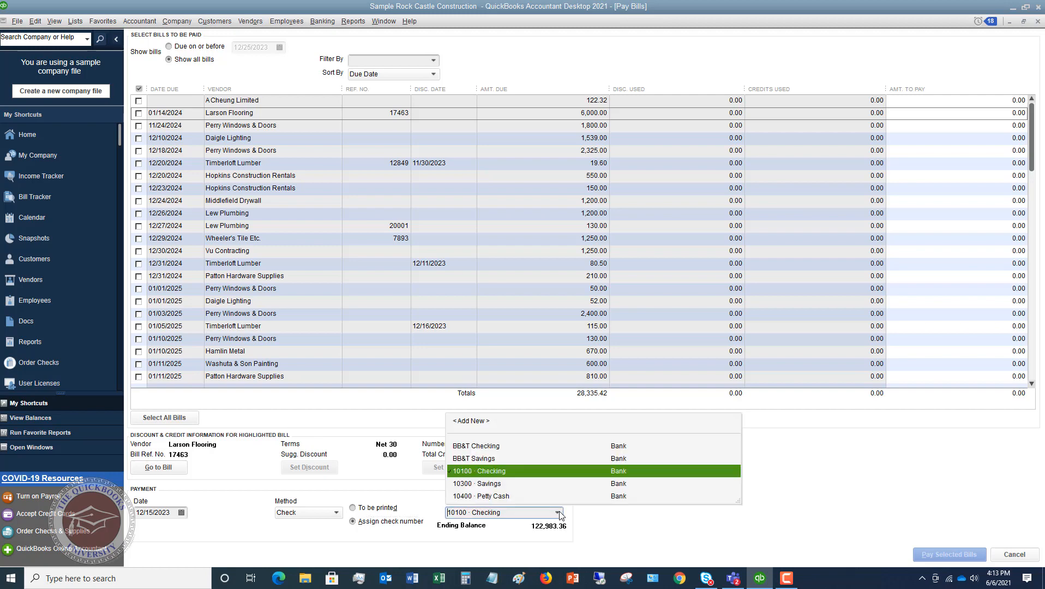
left_click(517, 471)
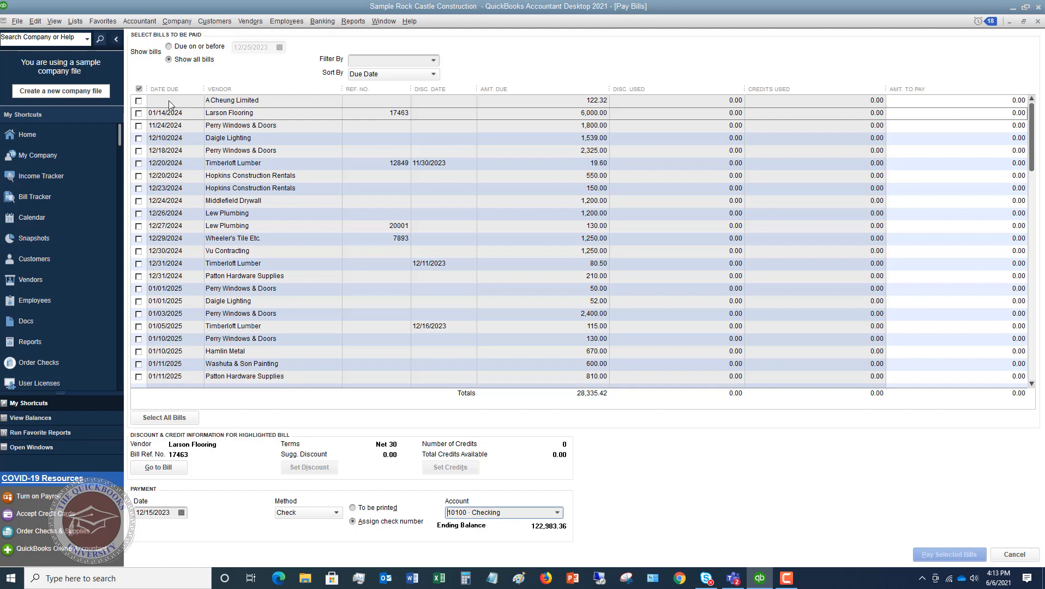
Mark the six consecutive bills from Larson Flooring through the 12/20/2024 Hopkins Construction Rentals bill for payment.
left_click(220, 101)
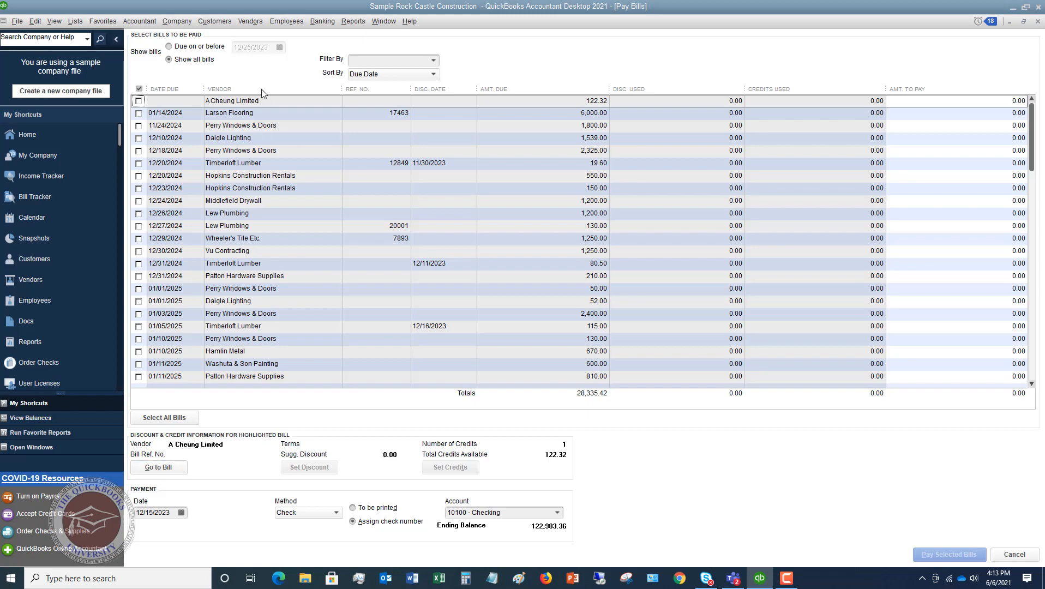
left_click(188, 111)
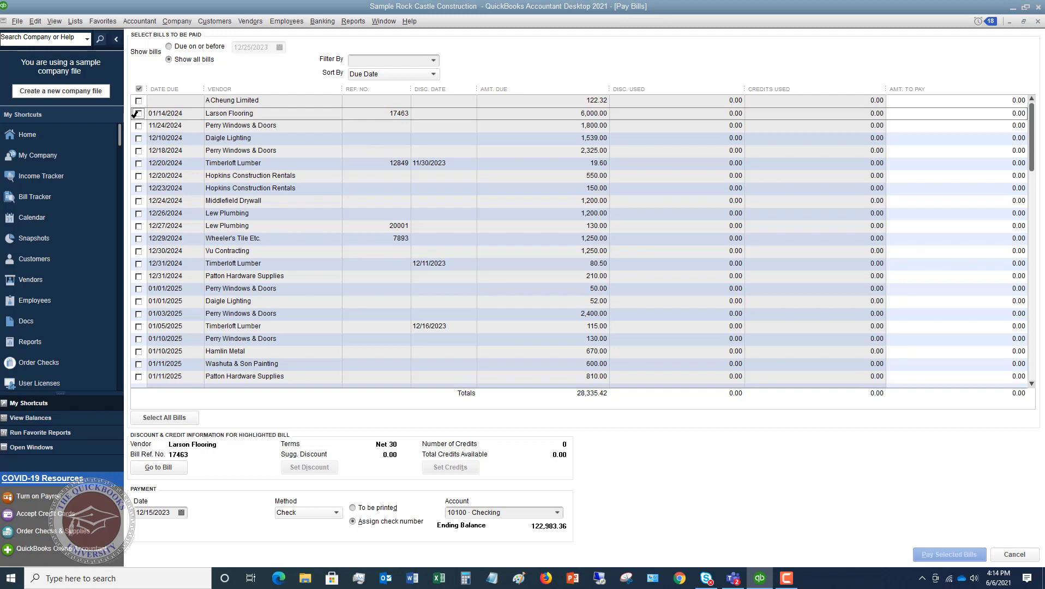
left_click(138, 114)
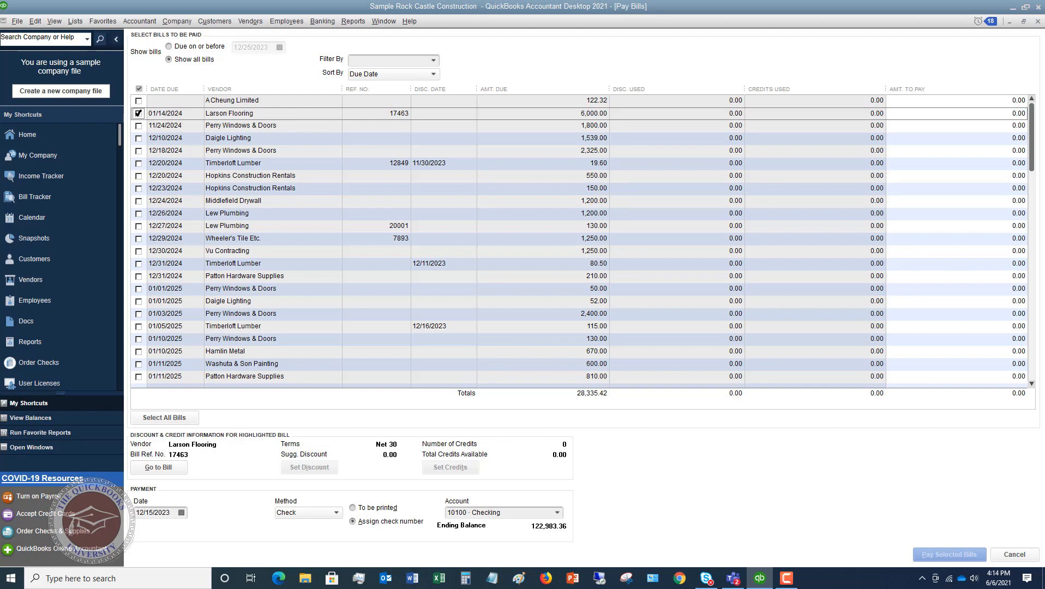
left_click(139, 126)
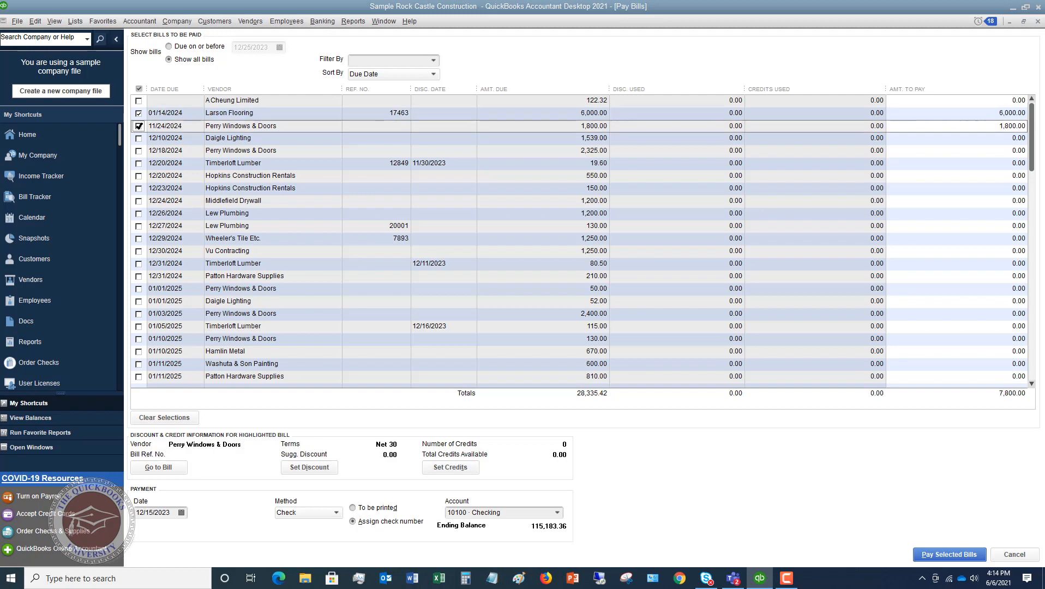
left_click(138, 139)
left_click(139, 151)
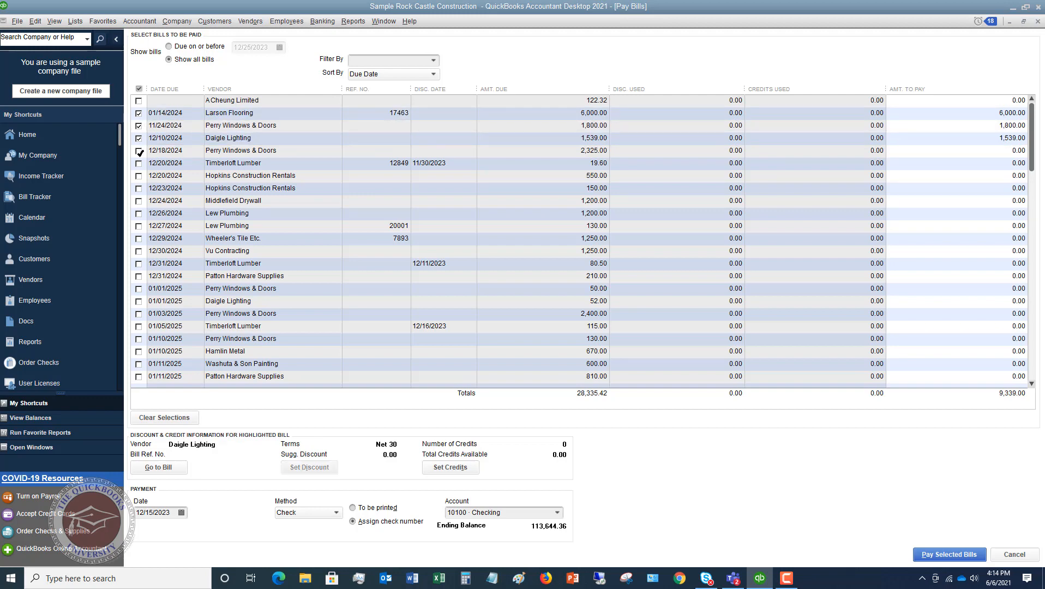
left_click(140, 163)
left_click(138, 176)
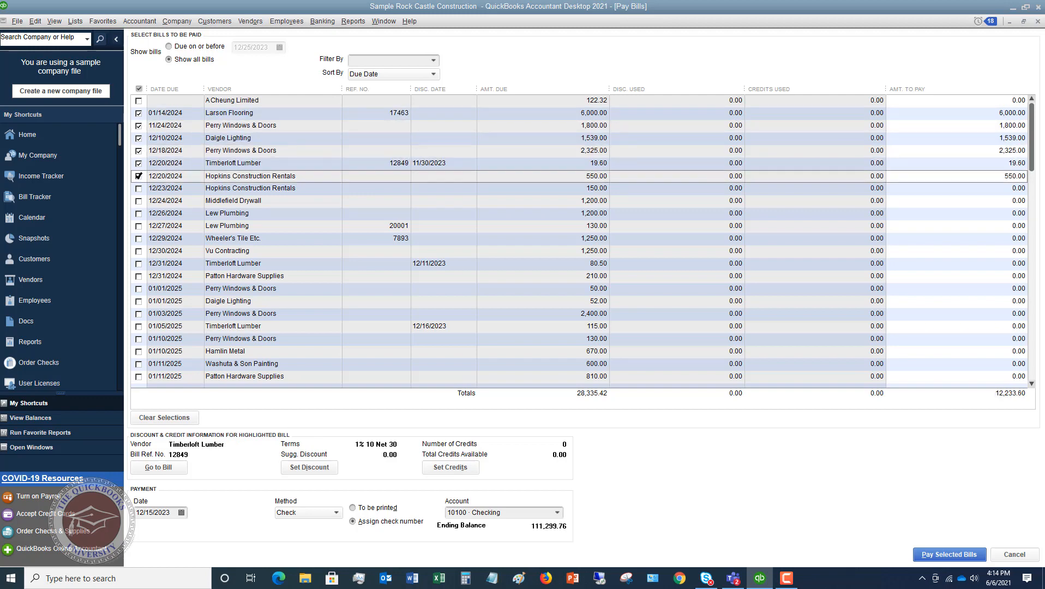
Mark the 12/23/2024 Hopkins Construction Rentals bill and the 12/24/2024 Middlefield Drywall bill for payment.
left_click(138, 189)
left_click(139, 200)
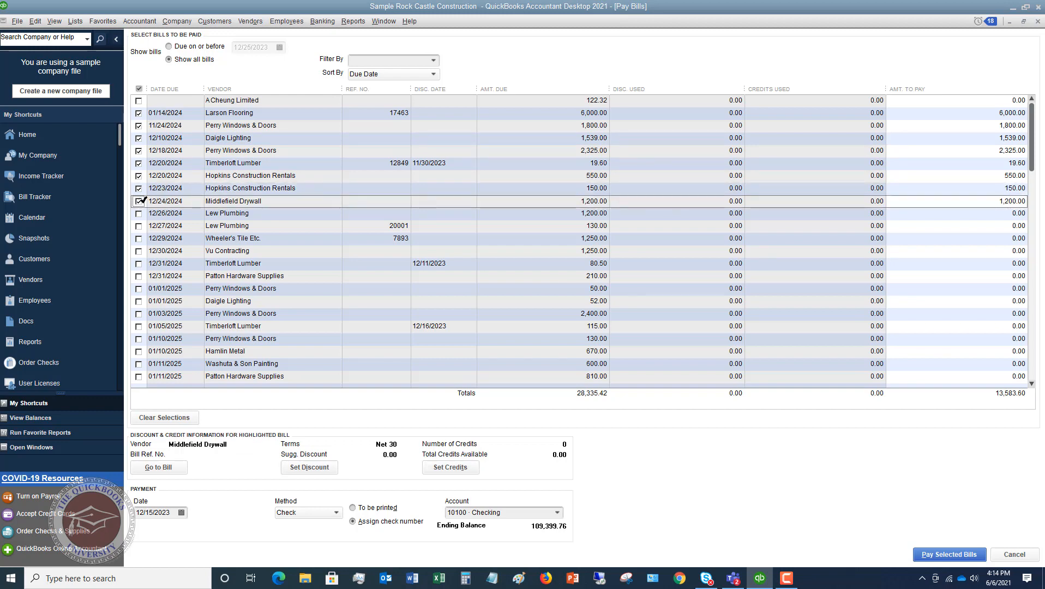
Check the credit information for the marked bills from Timberloft Lumber through Middlefield Drywall, and view Middlefield Drywall's Discount and Credits details without applying any.
left_click(433, 165)
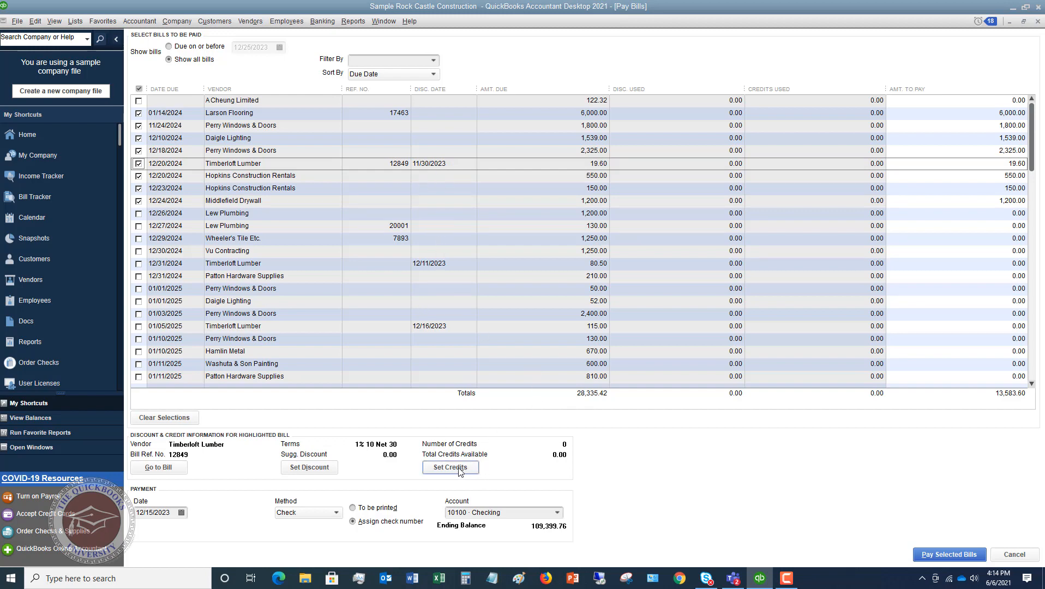
left_click(448, 178)
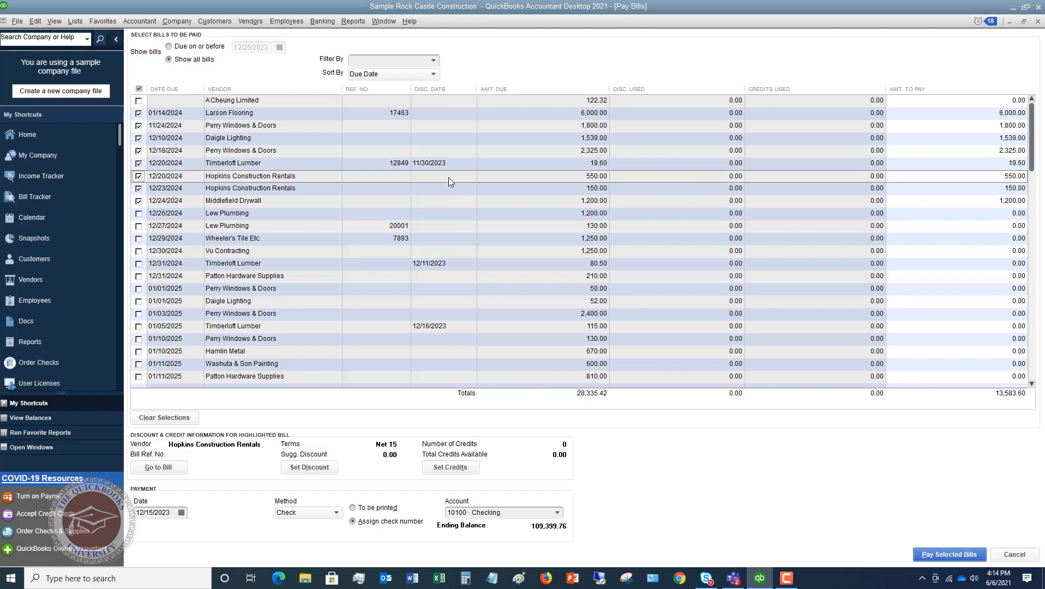
left_click(447, 189)
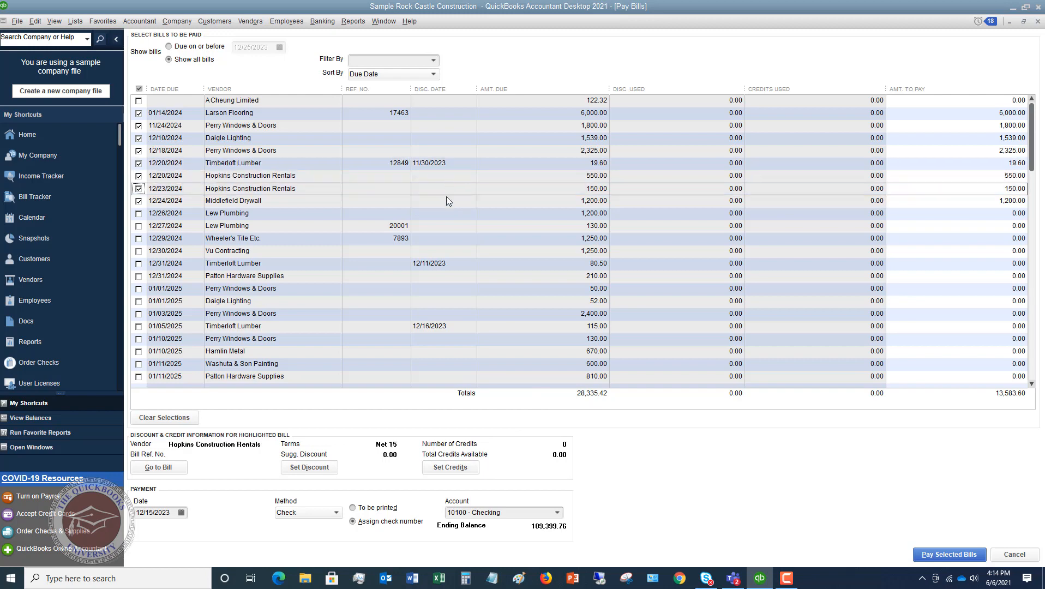
left_click(447, 201)
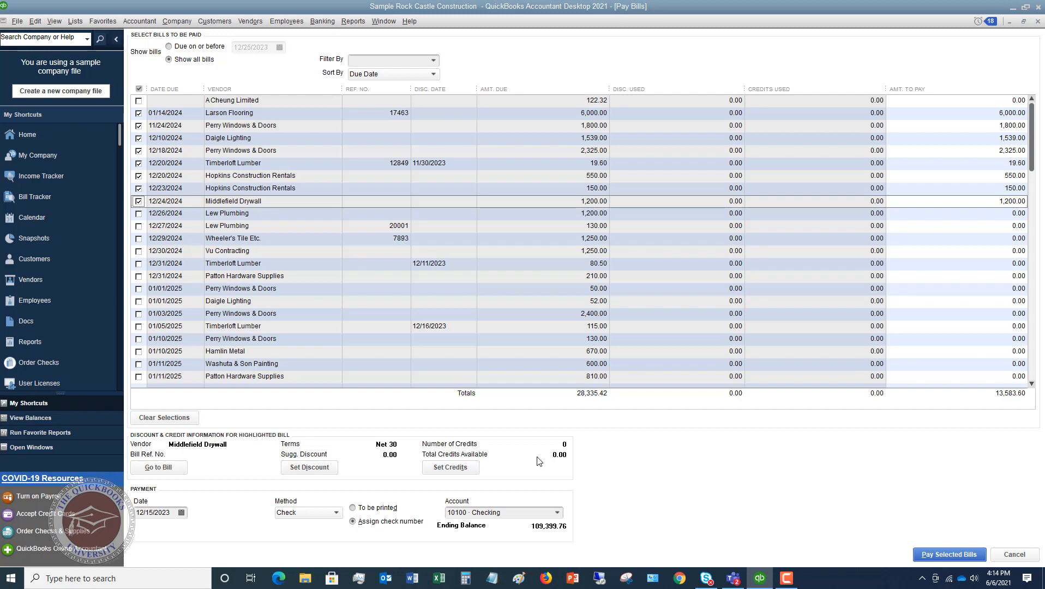
left_click(450, 467)
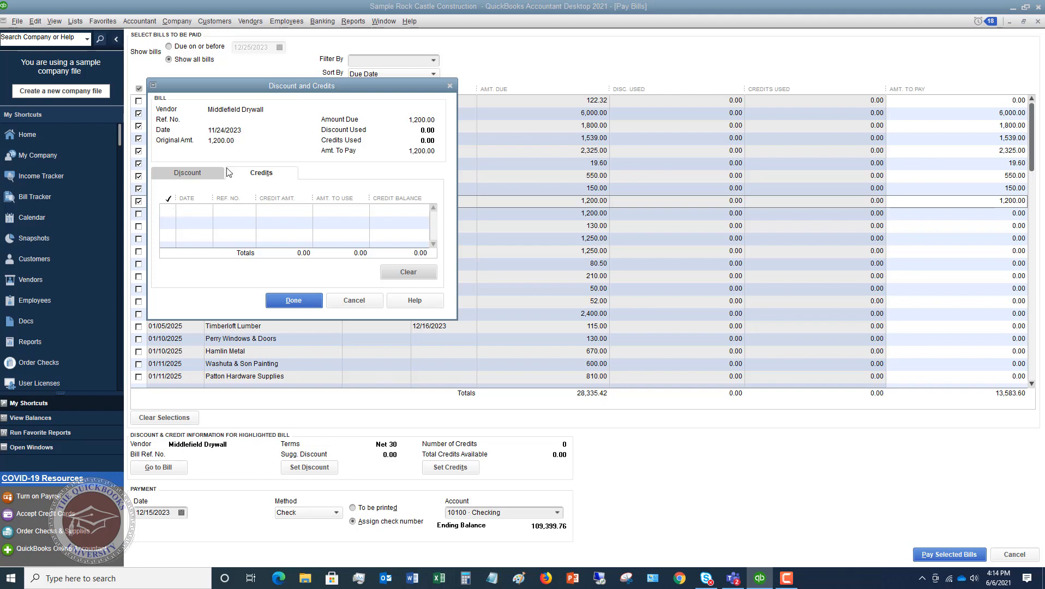
left_click(350, 301)
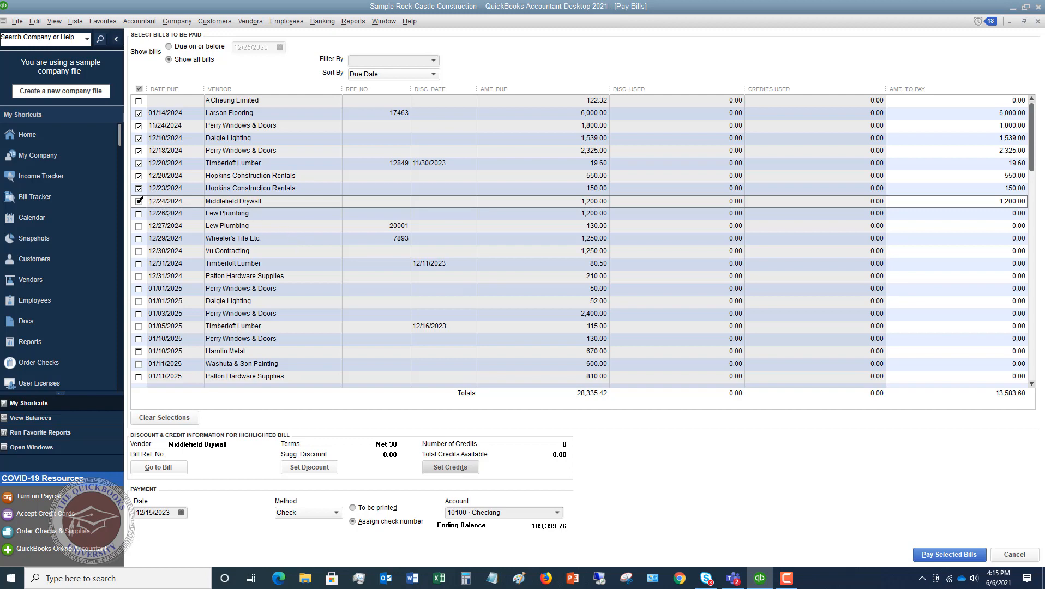
Unmark the Middlefield Drywall and 12/23/2024 Hopkins Construction Rentals bills, and unmark and re-mark the 12/18/2024 Perry Windows & Doors bill.
left_click(138, 201)
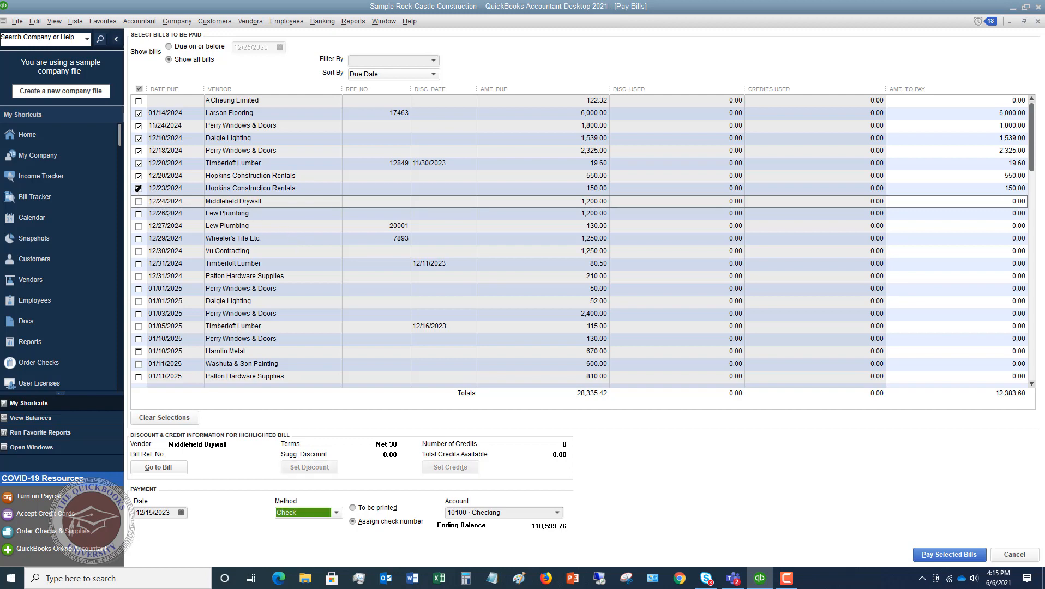
left_click(139, 188)
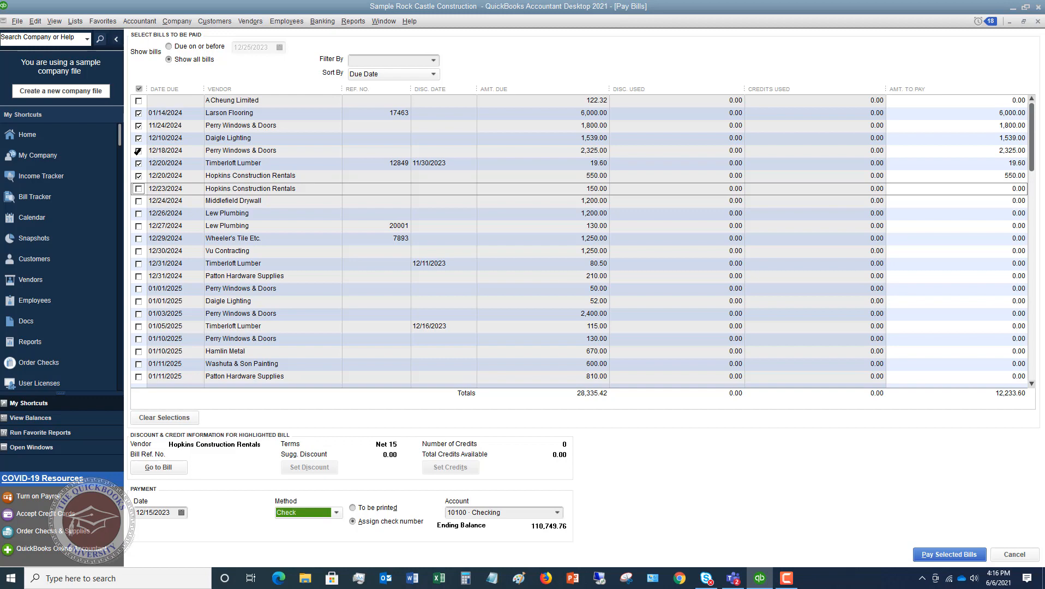
left_click(138, 151)
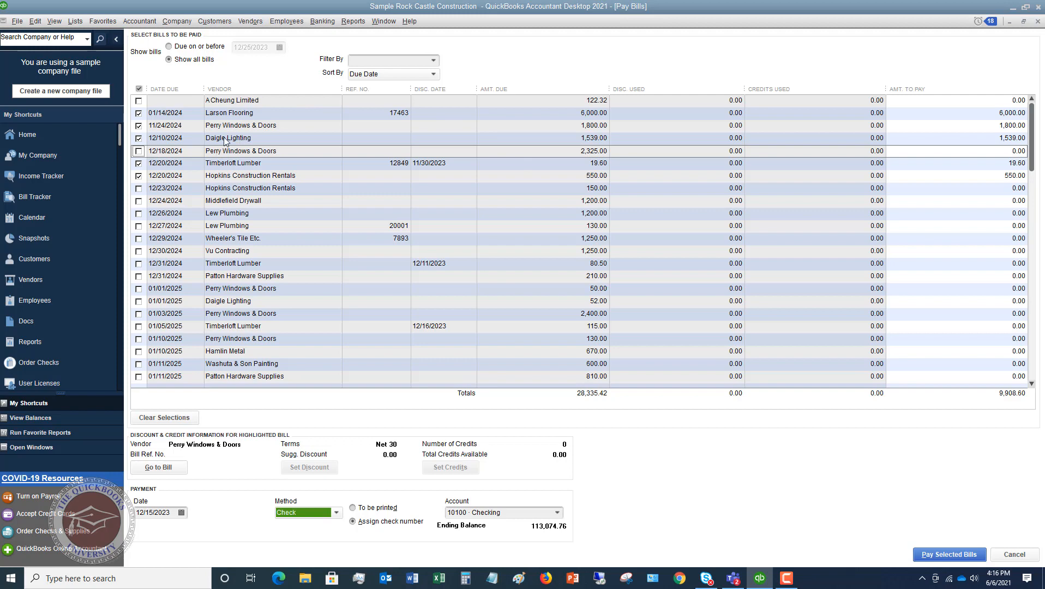
left_click(139, 151)
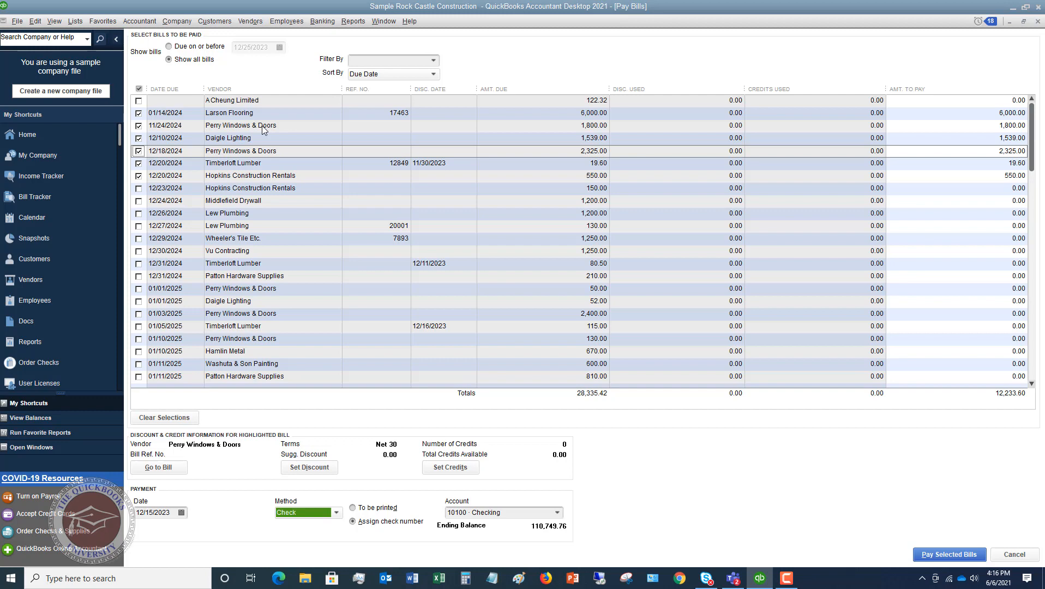
Pay the selected bills with eft as the check number for all five payees, and finish the payment summary.
left_click(947, 554)
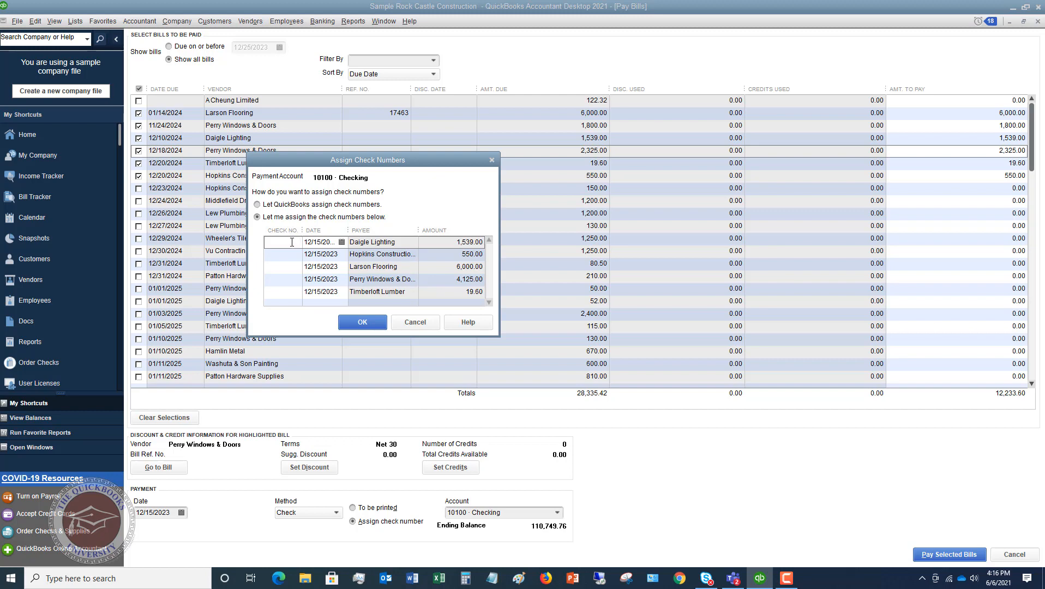
type("t")
key("Down")
type("eft")
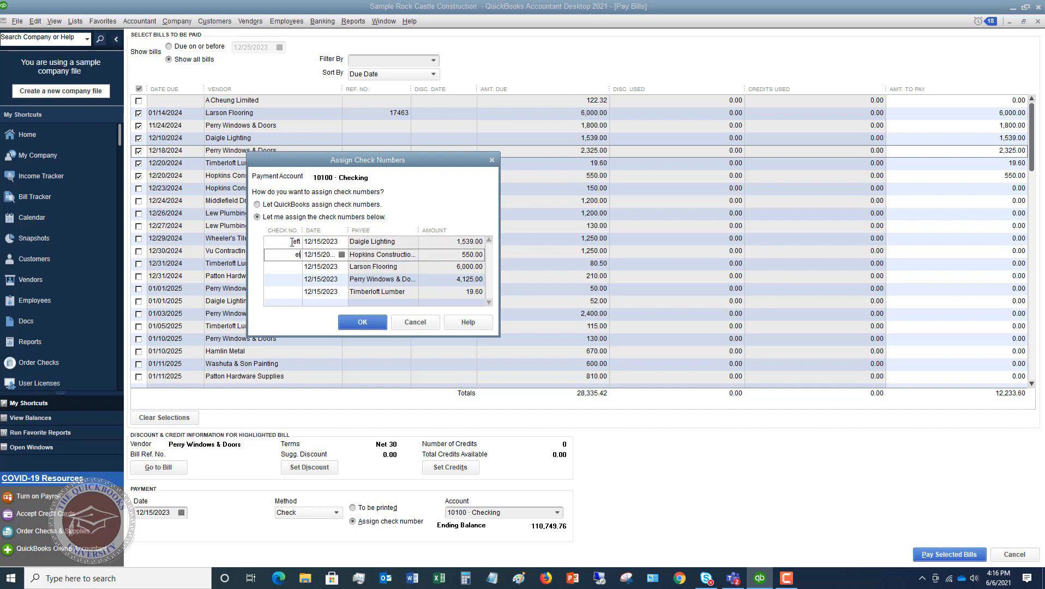
key("Down")
type("eft")
key("Down")
type("eft")
key("Down")
type("e")
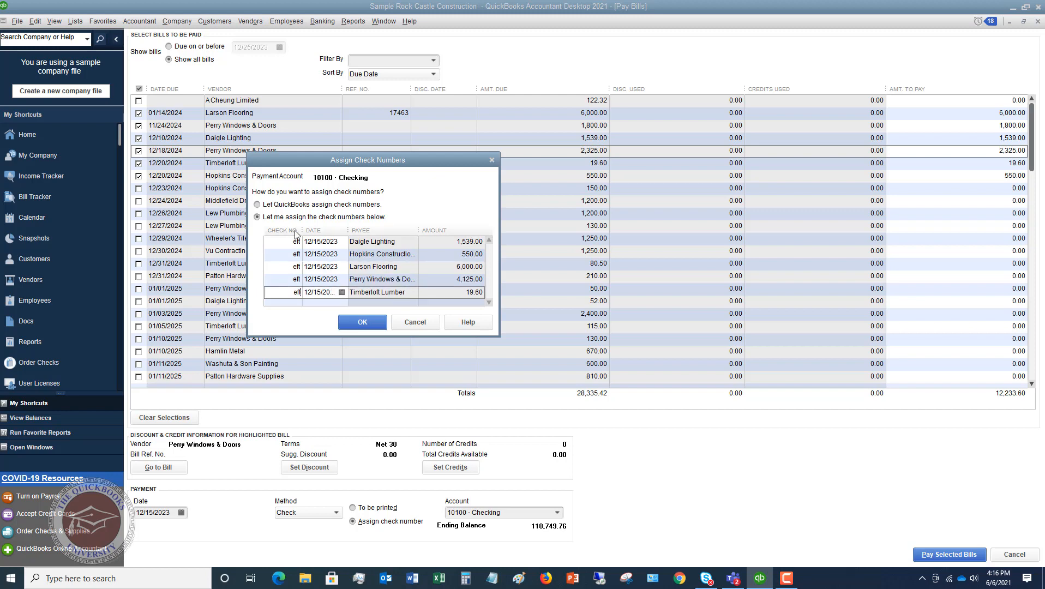
left_click(362, 323)
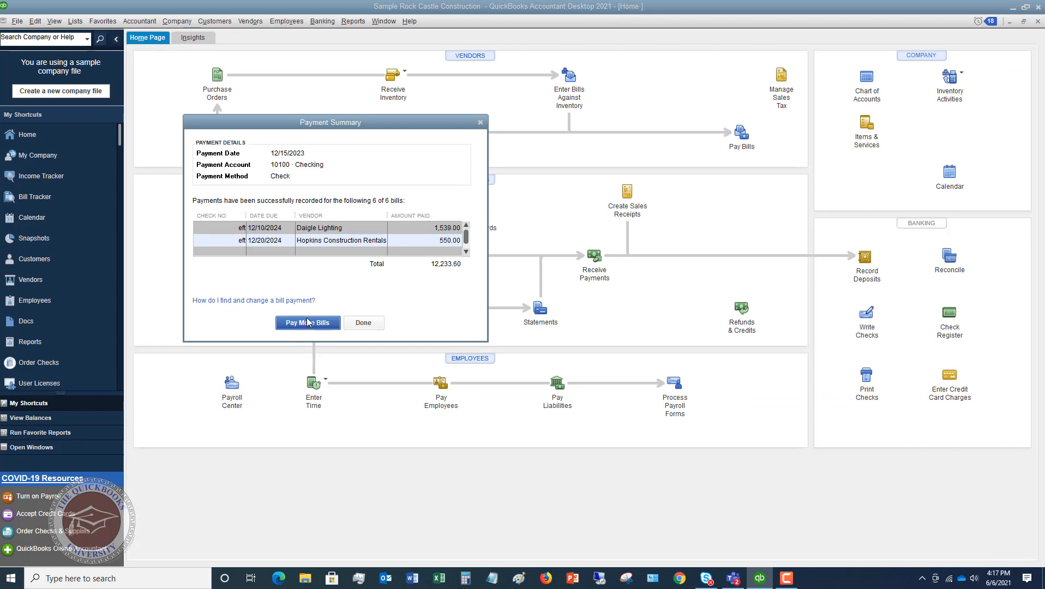
left_click(363, 324)
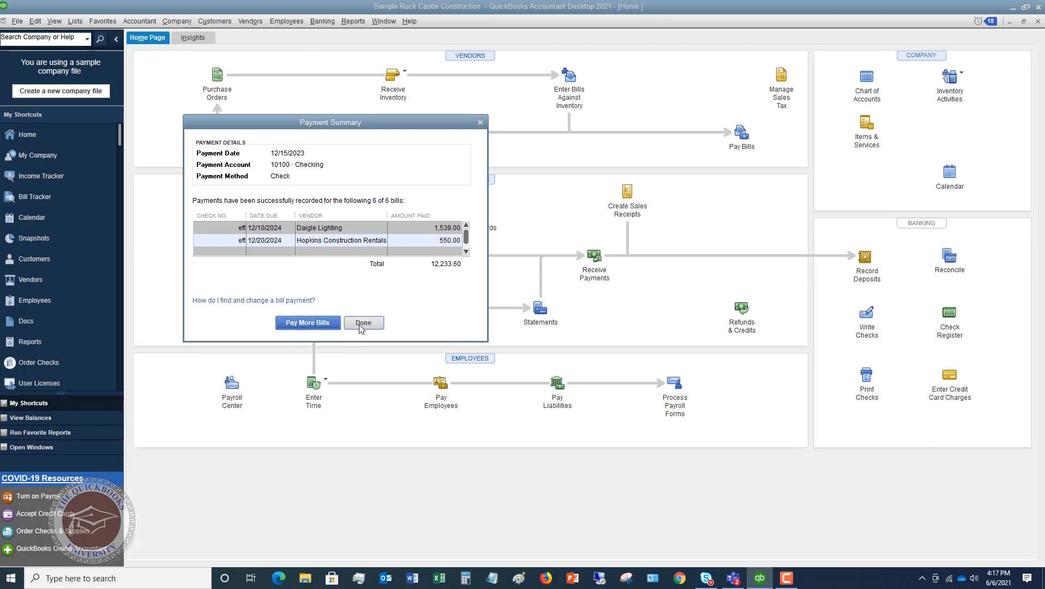